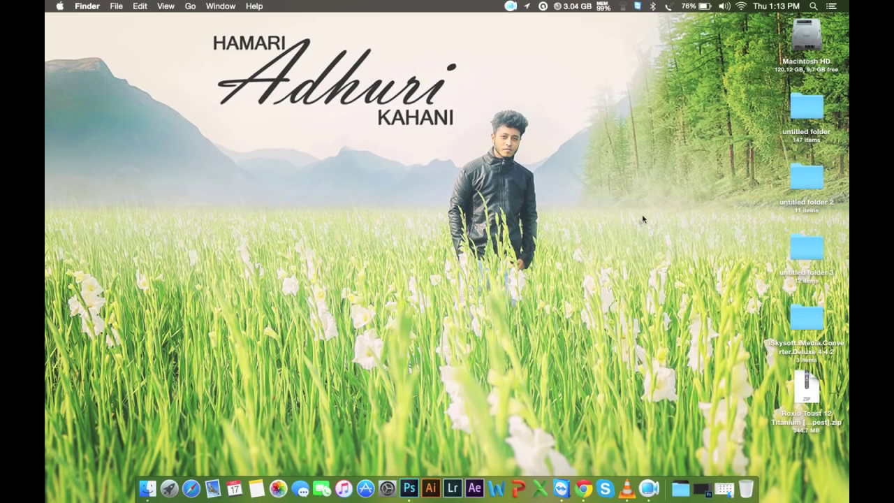
- Bring the photo folder back and preview the finished won Selfi.jpg example
click(726, 488)
click(625, 271)
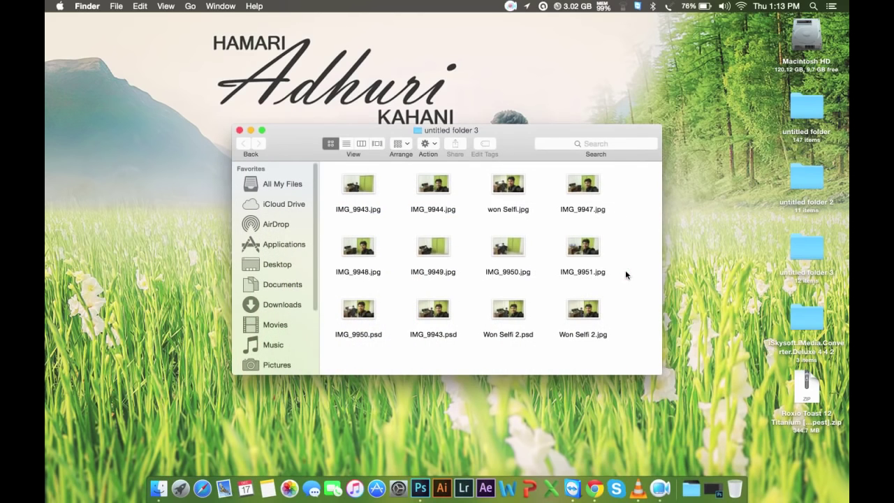
double_click(502, 185)
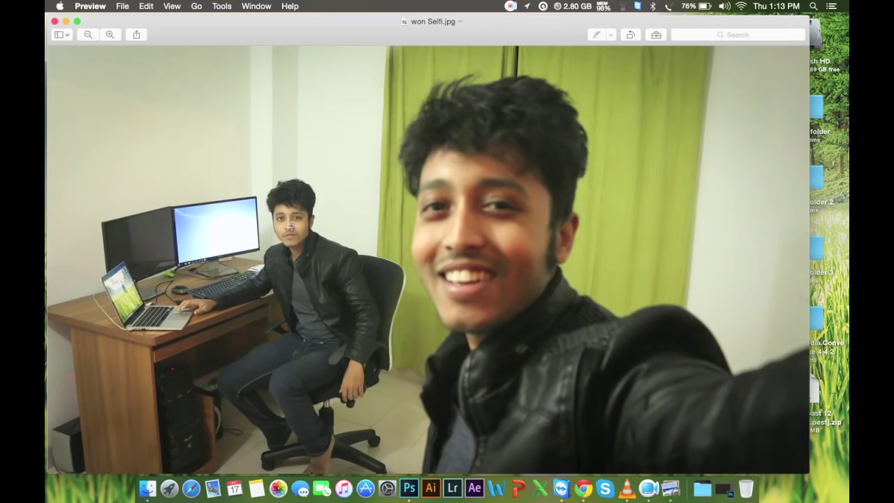
click(56, 23)
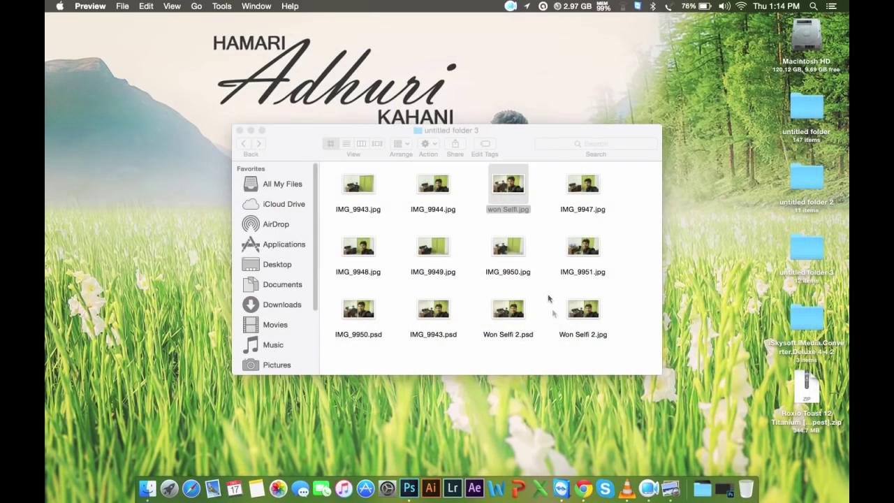
- Preview Won Selfi 2.jpg, then reopen won Selfi.jpg for another look and close it
click(579, 313)
double_click(578, 313)
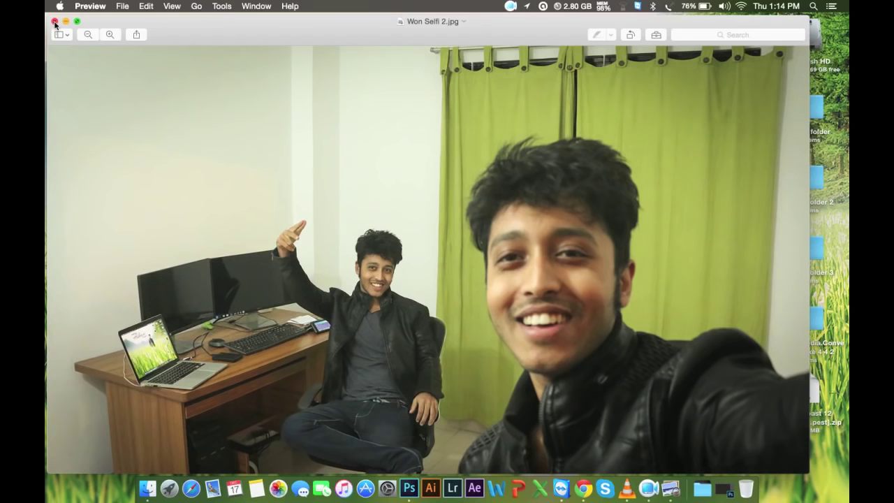
click(55, 22)
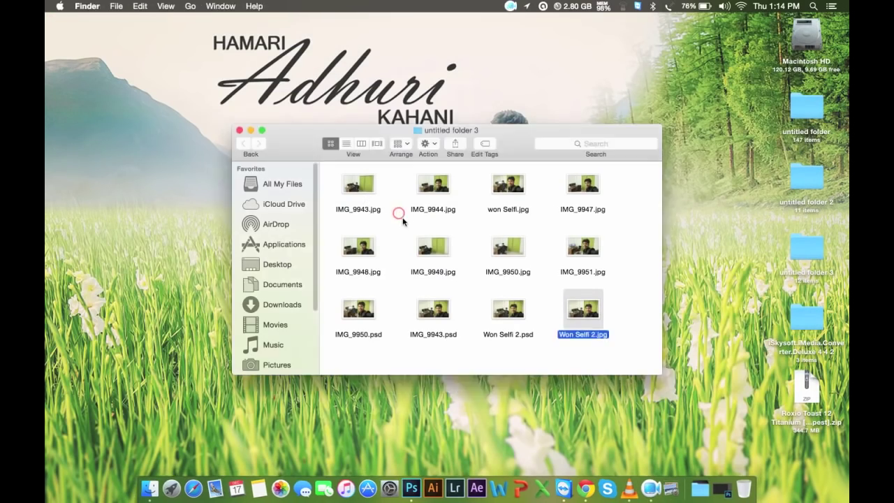
click(501, 187)
click(466, 191)
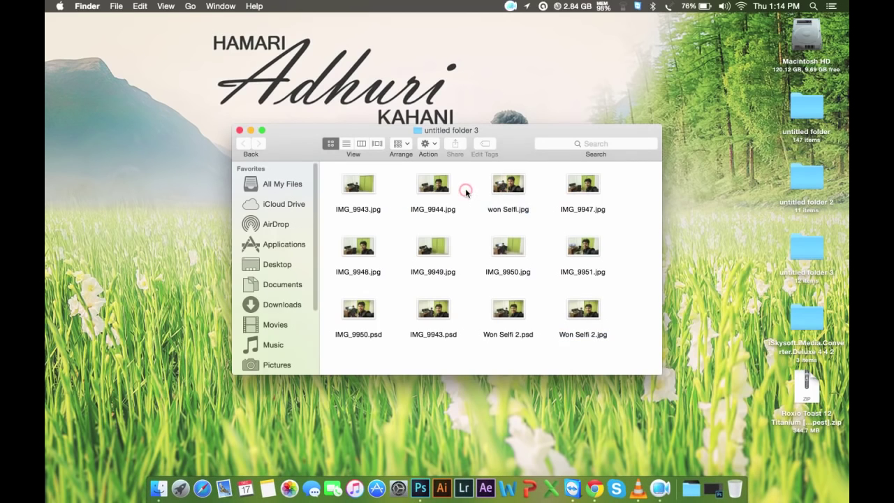
click(521, 183)
double_click(521, 183)
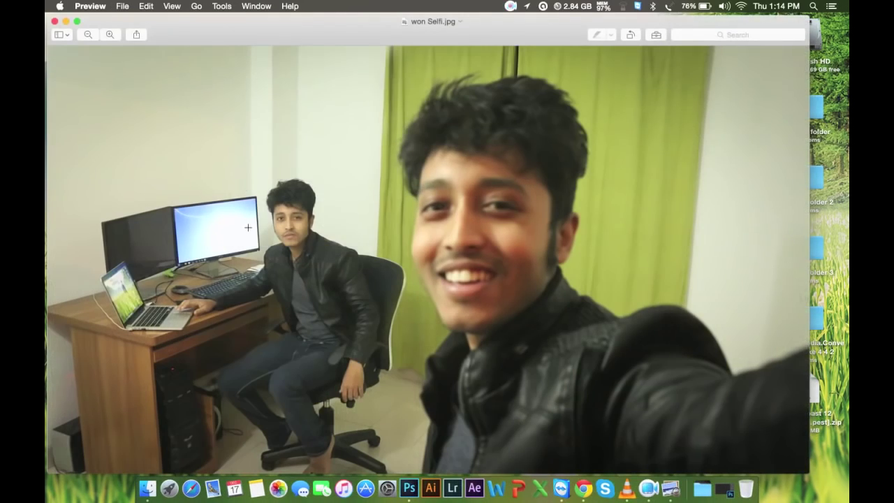
click(55, 21)
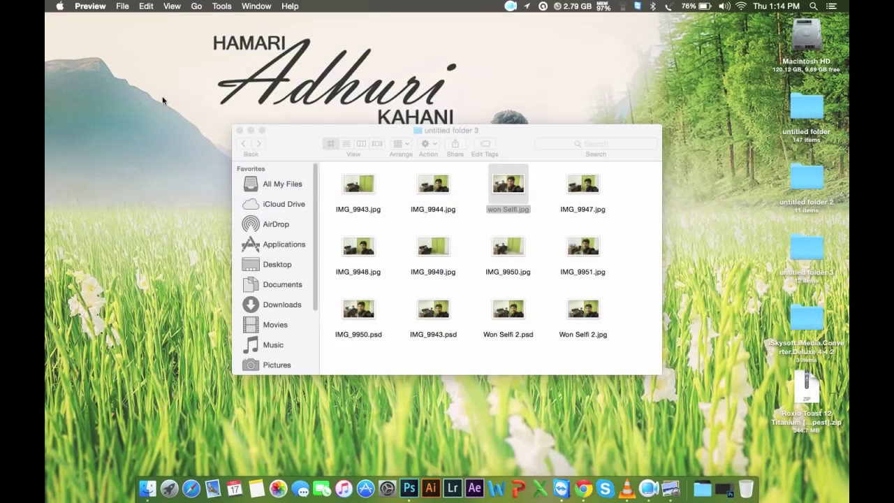
- Look over the seated desk photo IMG_9943.jpg and the close-up selfie IMG_9944.jpg in Preview
double_click(360, 186)
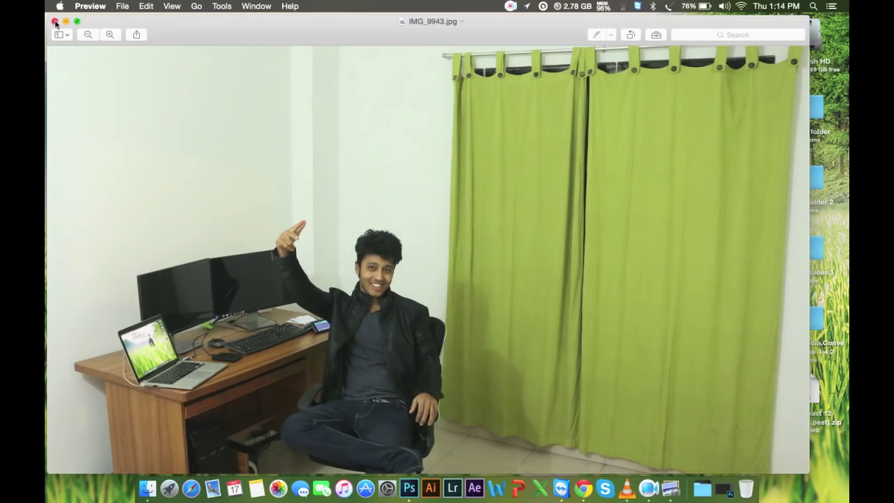
click(54, 22)
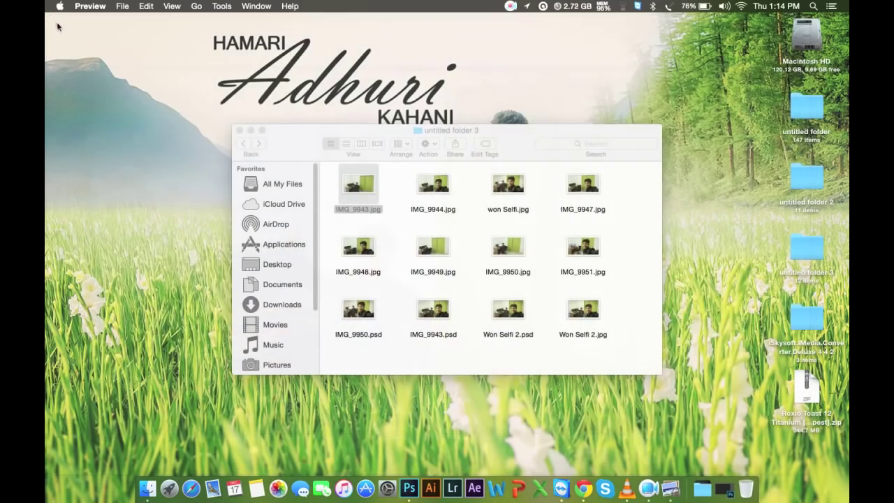
right_click(440, 185)
click(450, 189)
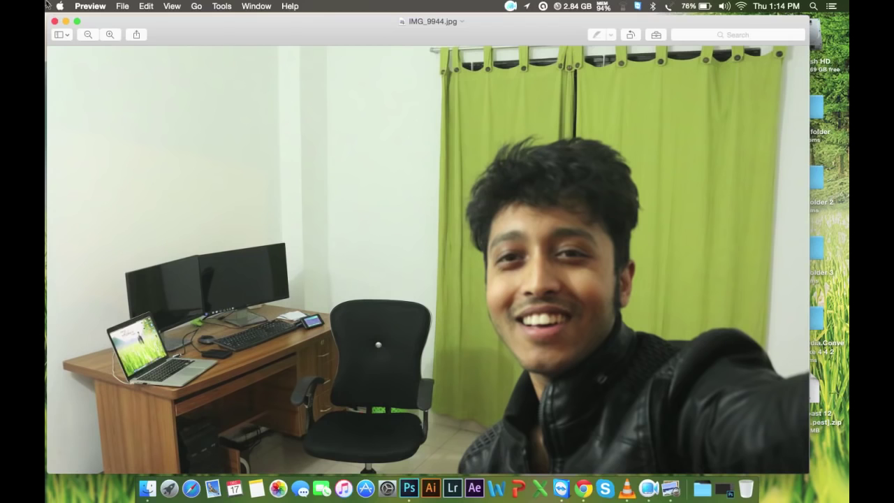
click(55, 20)
- Select IMG_9943.jpg and IMG_9944.jpg together and drop them onto Photoshop to open both
super+click(358, 185)
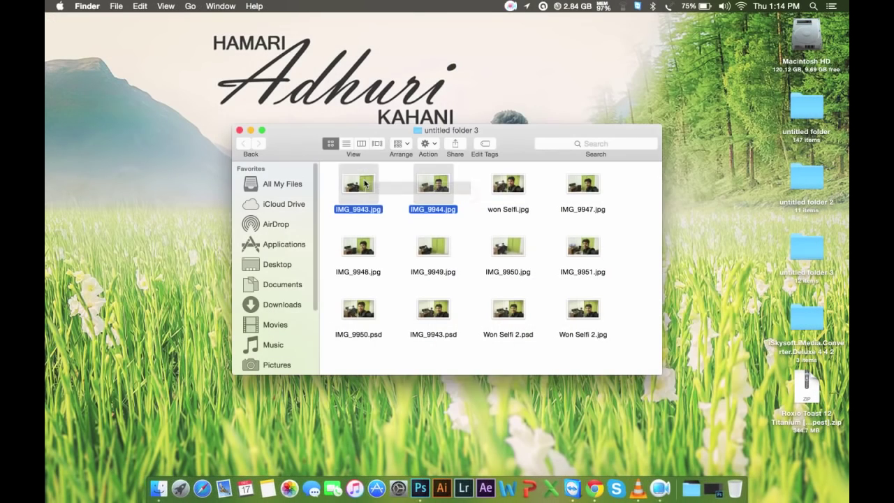
mouse_move(362, 183)
mouse_down()
mouse_move(407, 246)
mouse_move(427, 483)
mouse_up()
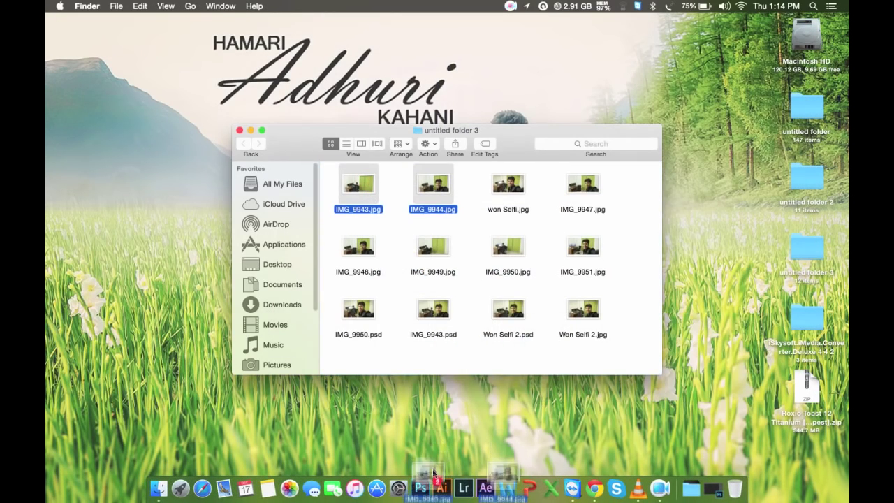
drag(427, 484, 428, 485)
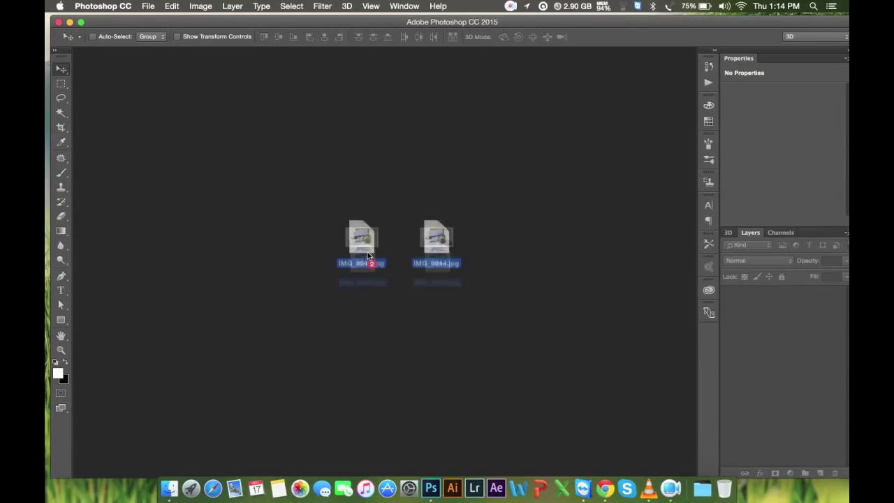
drag(427, 485, 372, 257)
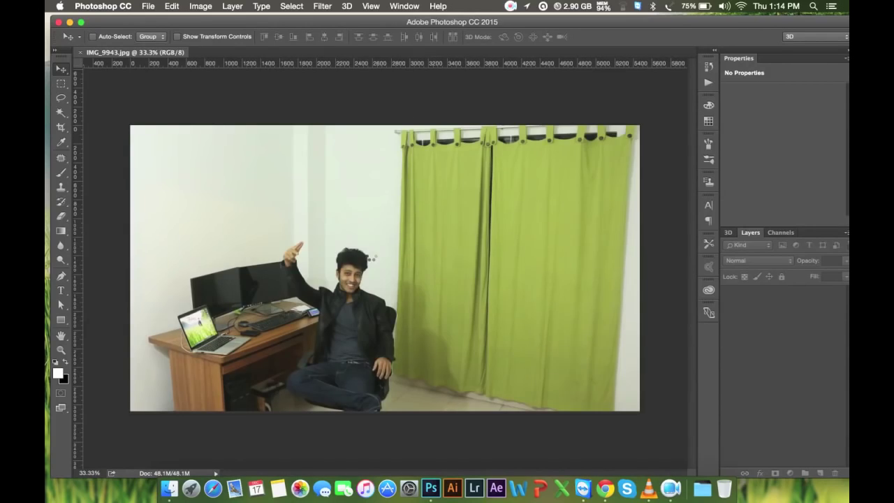
- Compare the IMG_9943 and IMG_9944 document tabs, then close IMG_9944
click(167, 54)
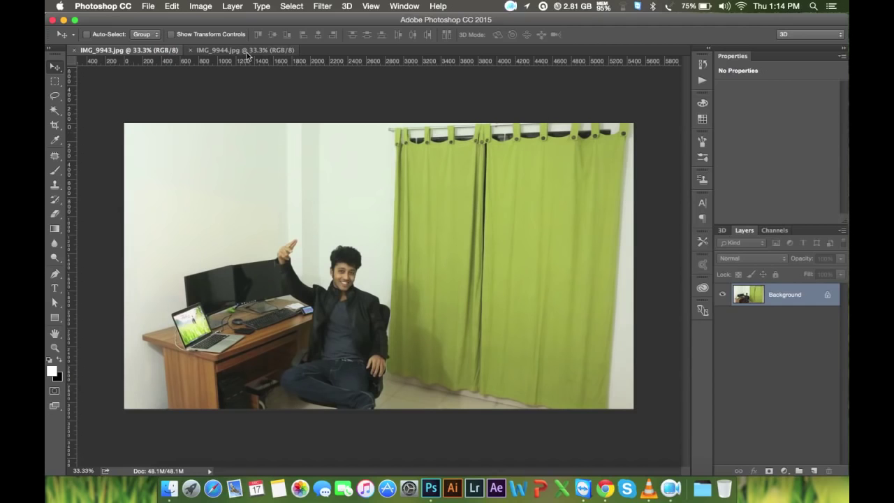
click(246, 54)
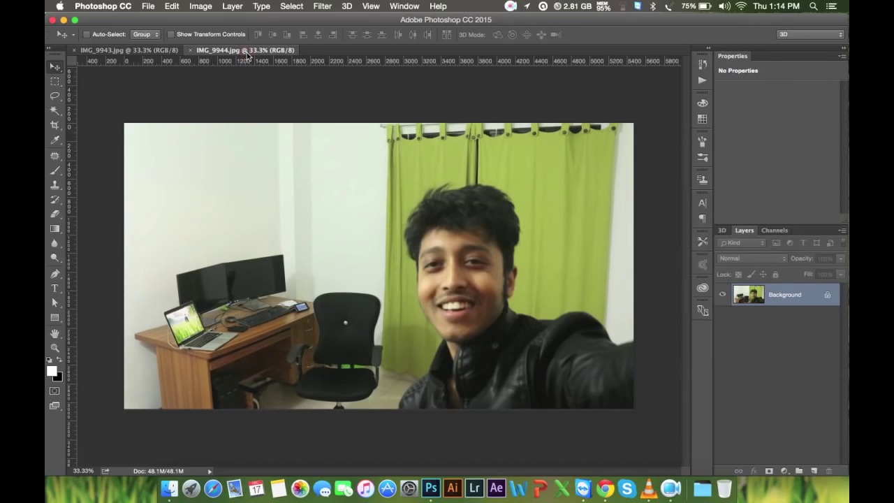
click(167, 53)
click(192, 51)
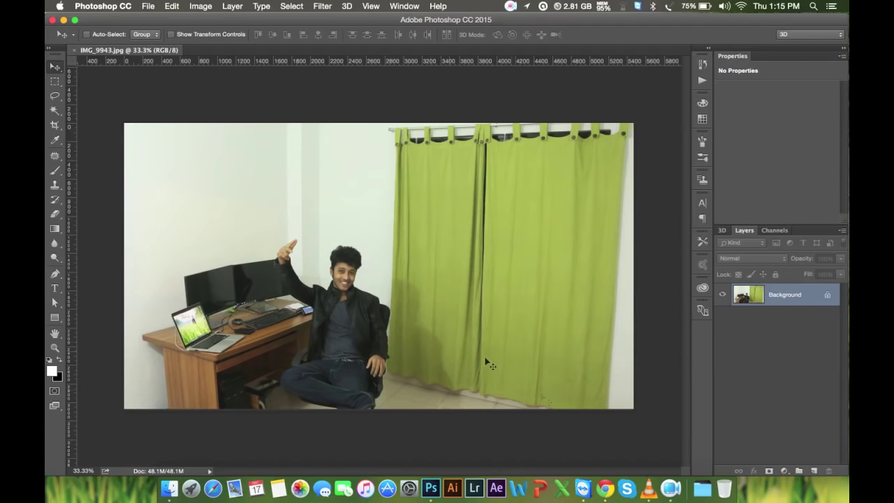
- Reopen IMG_9944.jpg by dragging it from the Finder folder onto Photoshop's tab bar
click(160, 467)
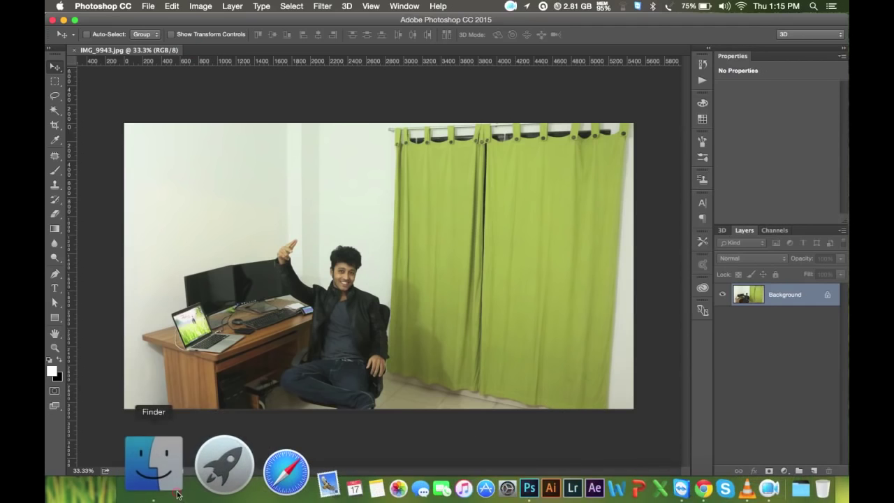
click(412, 194)
drag(423, 195, 353, 56)
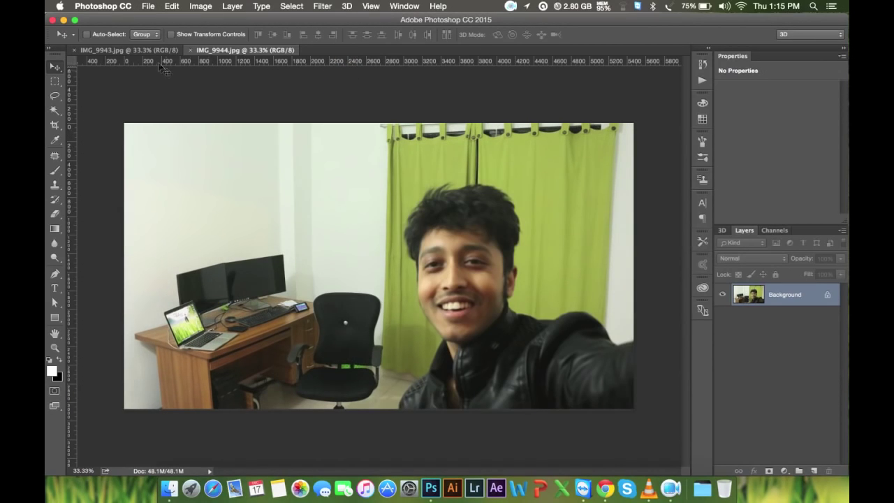
click(148, 51)
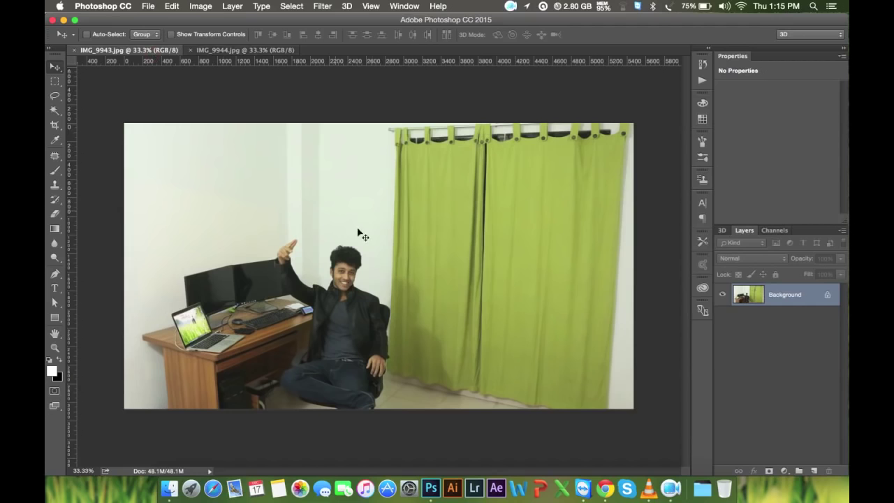
click(248, 51)
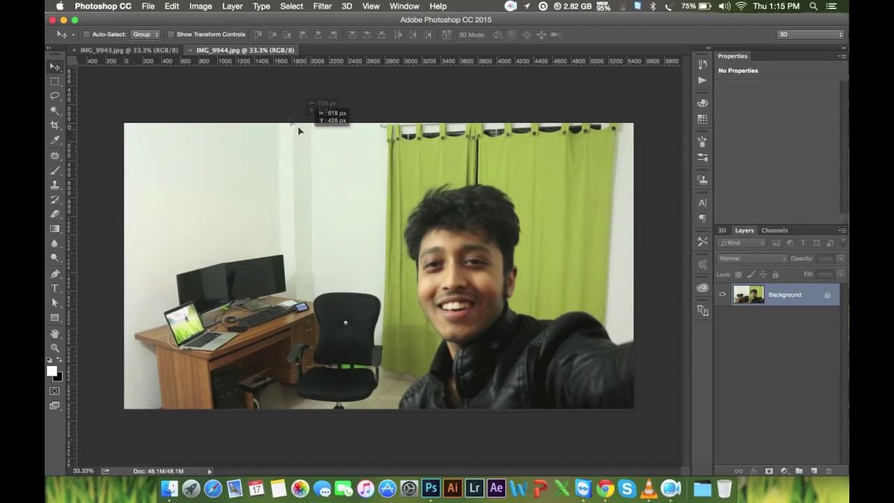
- Nudge the selfie Layer 1 upward with Free Transform so it aligns over the desk photo
click(162, 51)
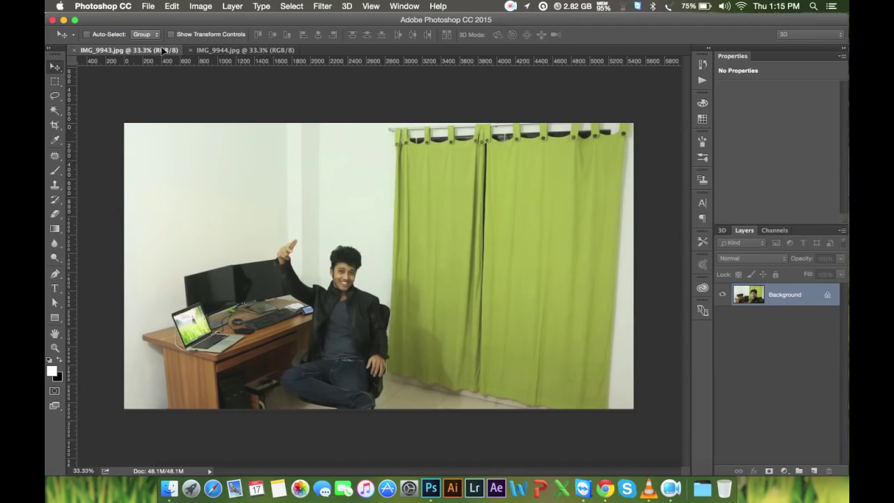
mouse_move(340, 210)
mouse_down()
mouse_move(354, 208)
mouse_move(362, 182)
mouse_up()
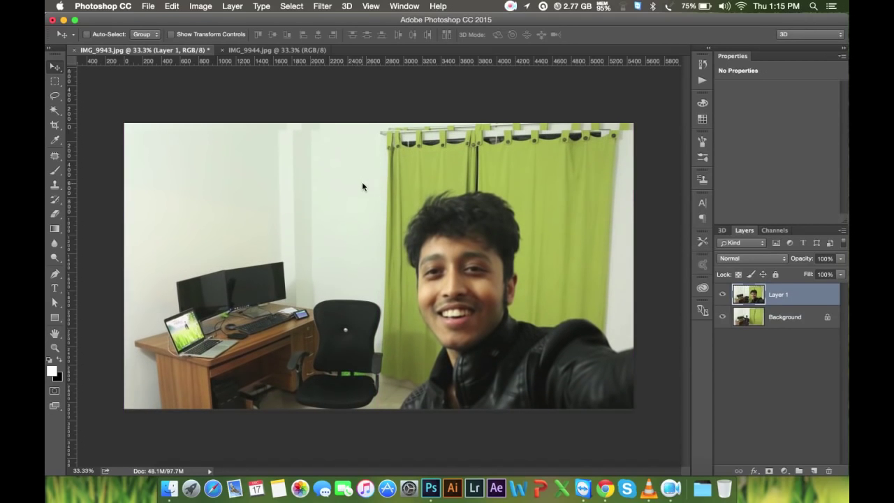
key(super+t)
drag(378, 188, 379, 191)
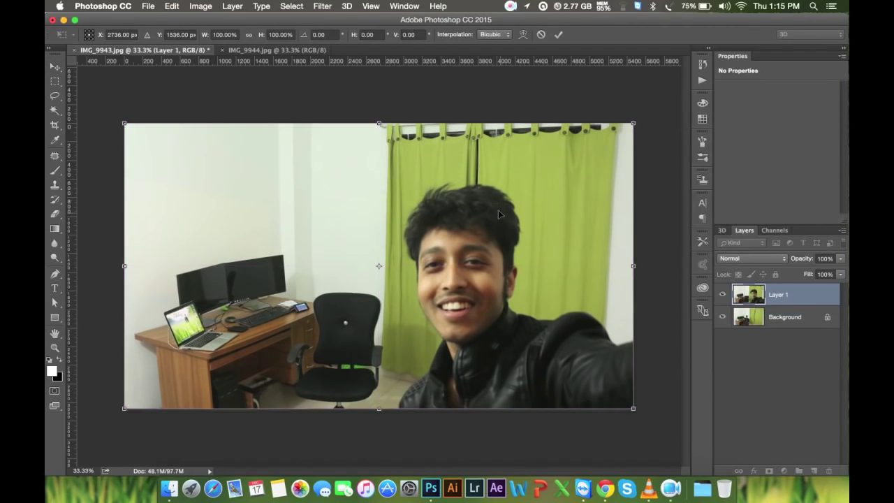
click(558, 34)
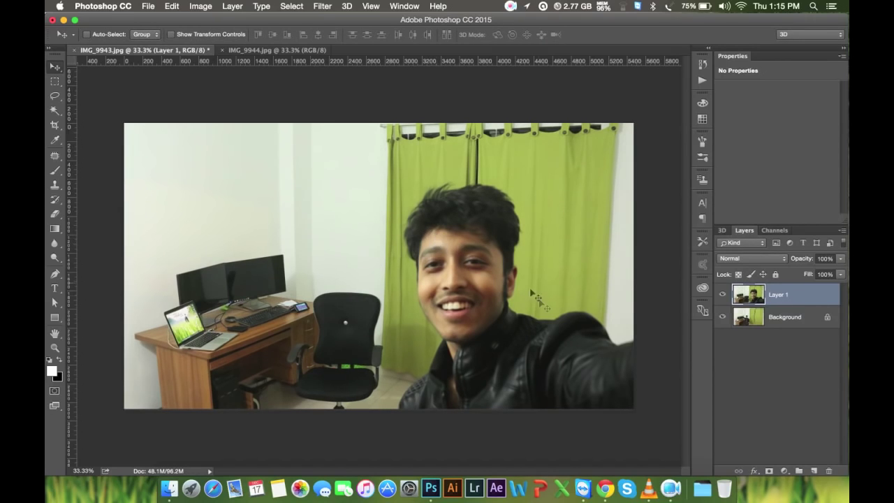
- Add a layer mask to Layer 1 and fill it black to hide the selfie
click(769, 471)
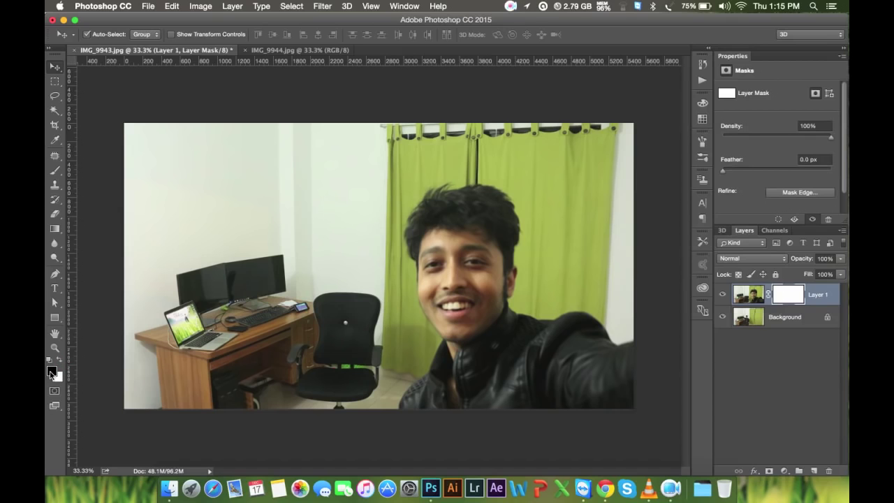
key(alt+BackSpace)
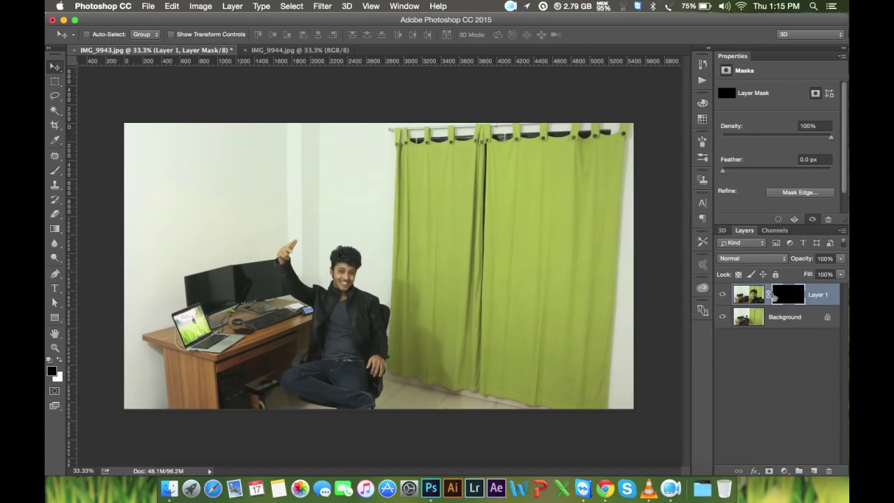
click(55, 172)
- Set up a large soft round brush painting in white
right_click(346, 266)
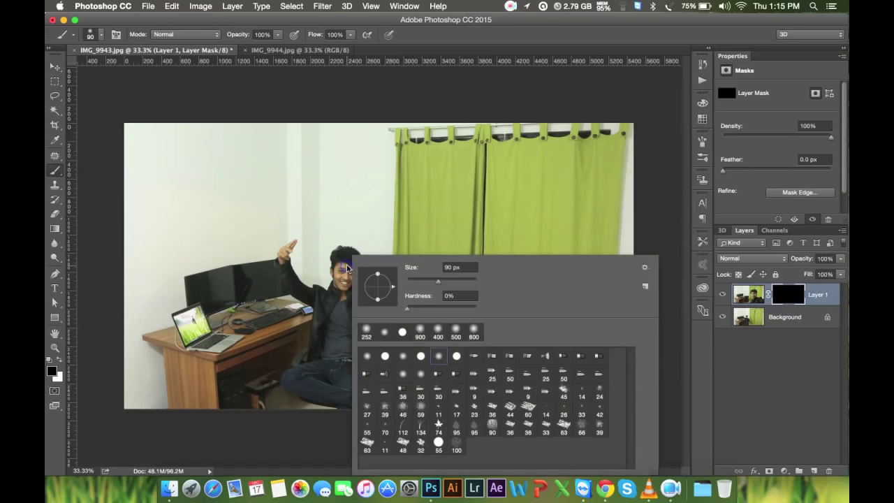
drag(384, 279, 467, 286)
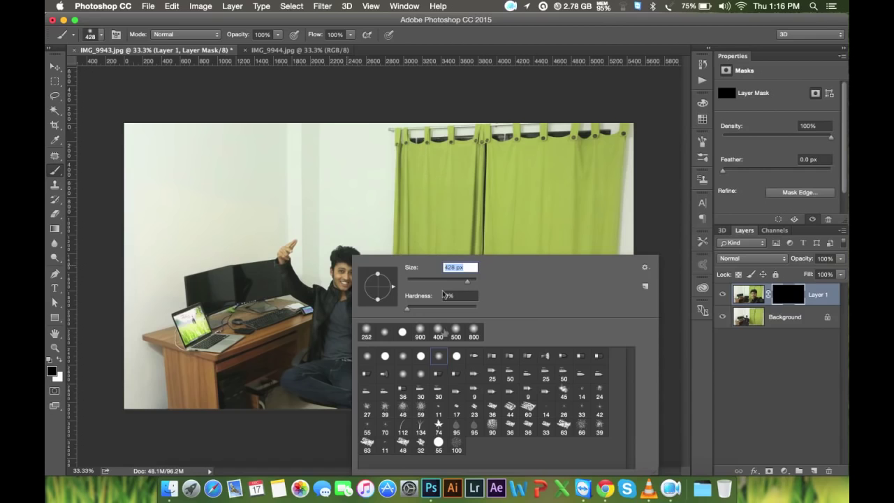
click(438, 358)
key(Return)
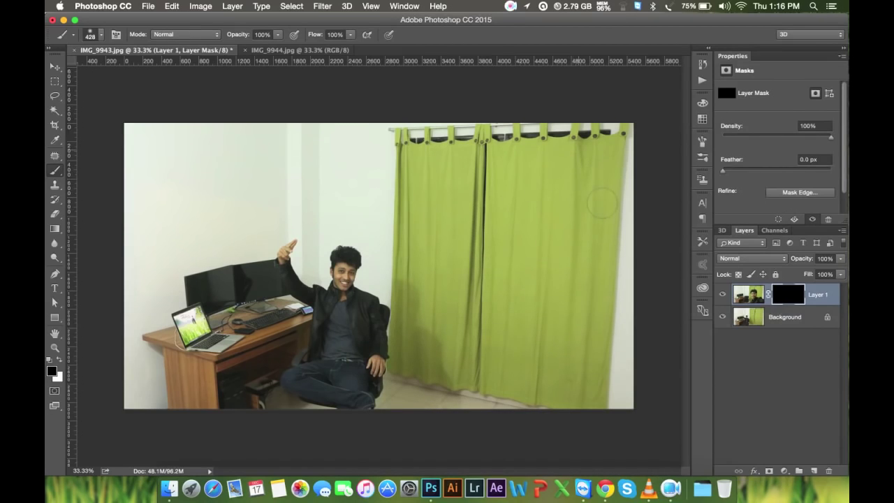
click(60, 360)
- Paint the mask to reveal the selfie's right half, softening its edge along the curtain
mouse_move(573, 321)
mouse_down()
mouse_move(545, 327)
mouse_move(639, 408)
mouse_move(615, 133)
mouse_move(587, 136)
mouse_move(594, 158)
mouse_move(535, 133)
mouse_move(394, 136)
mouse_move(395, 199)
mouse_move(460, 195)
mouse_move(531, 247)
mouse_move(482, 161)
mouse_move(510, 307)
mouse_move(426, 210)
mouse_move(405, 227)
mouse_move(412, 259)
mouse_move(436, 262)
mouse_move(479, 336)
mouse_move(517, 366)
mouse_move(590, 402)
mouse_up()
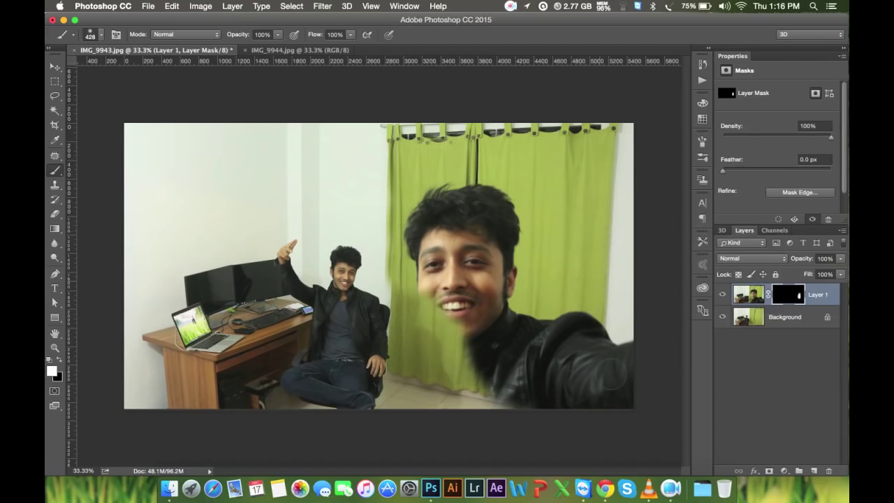
mouse_move(461, 335)
mouse_down()
mouse_move(464, 352)
mouse_move(440, 391)
mouse_move(503, 398)
mouse_move(454, 417)
mouse_move(418, 377)
mouse_move(402, 401)
mouse_move(443, 356)
mouse_move(433, 308)
mouse_move(403, 290)
mouse_up()
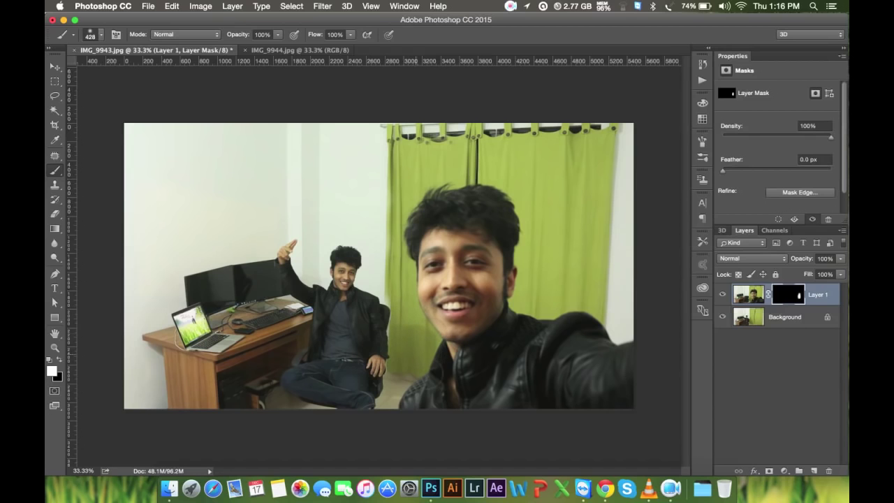
drag(421, 416, 457, 374)
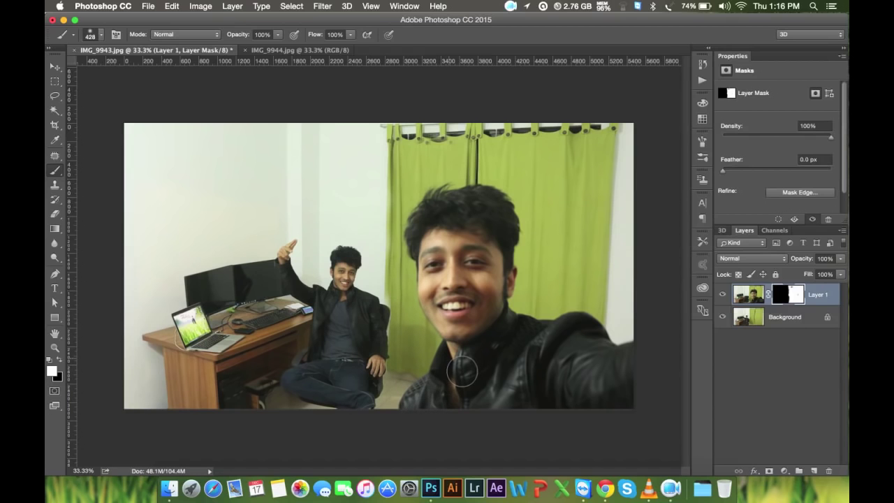
key(ctrl+1)
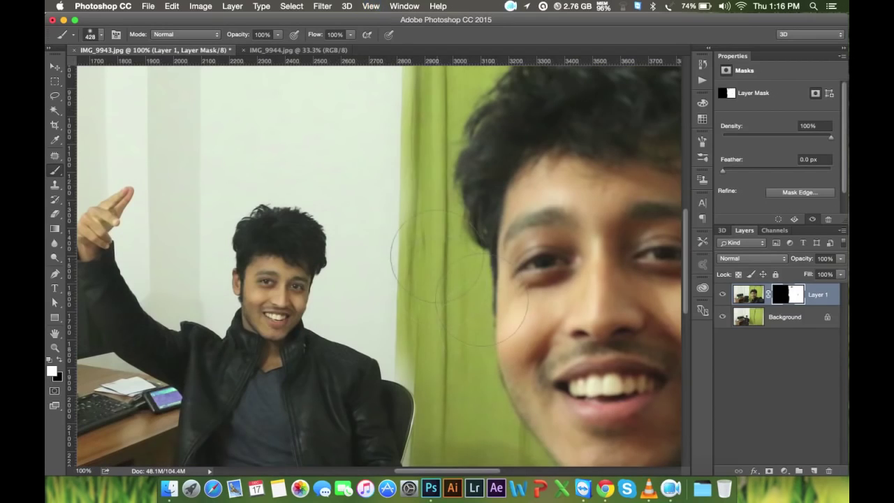
drag(389, 169, 381, 87)
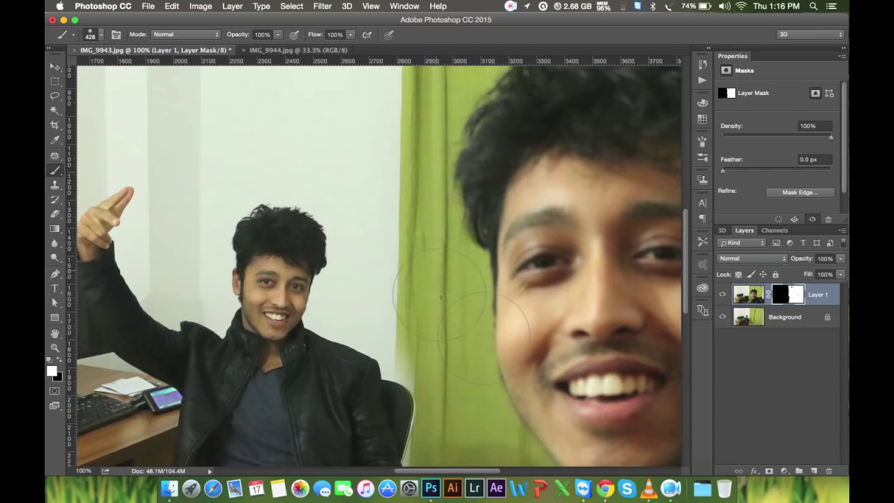
key(bracketleft)
key(bracketleft)
key(bracketleft)
key(bracketleft)
key(bracketleft)
key(bracketleft)
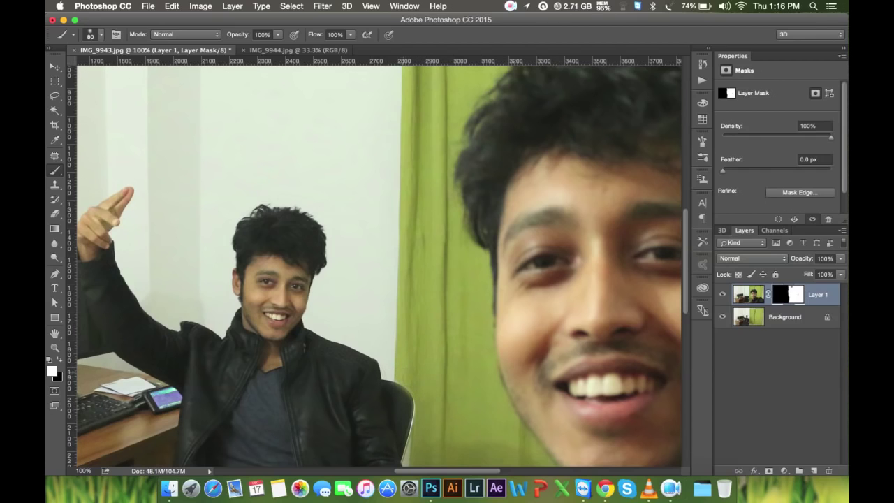
scroll(426, 393, down, 3)
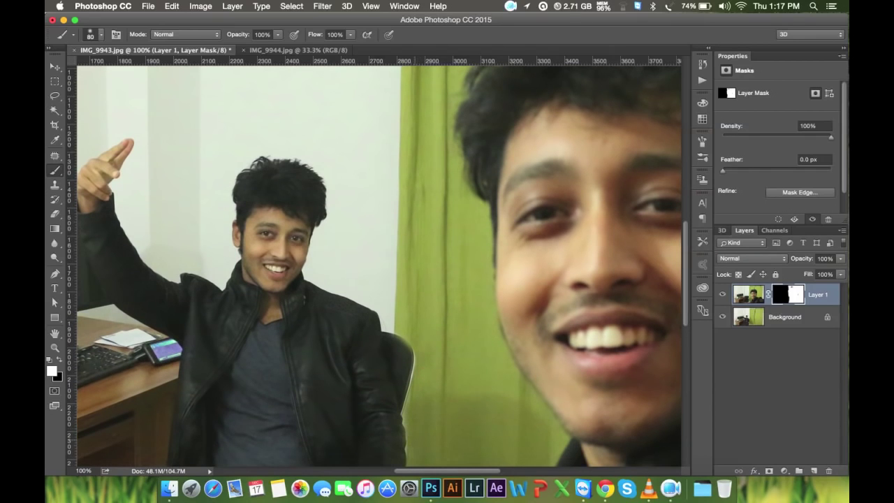
scroll(377, 265, up, 3)
scroll(377, 266, up, 4)
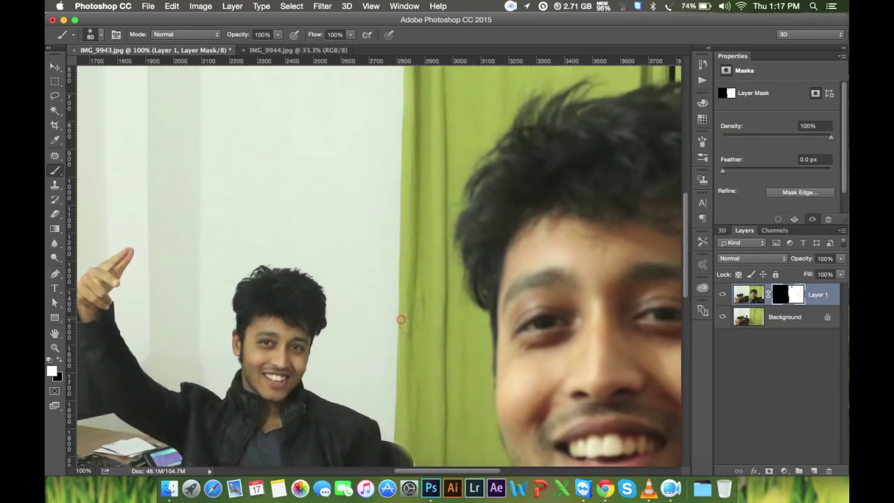
scroll(404, 279, up, 2)
scroll(409, 217, up, 5)
scroll(414, 159, up, 2)
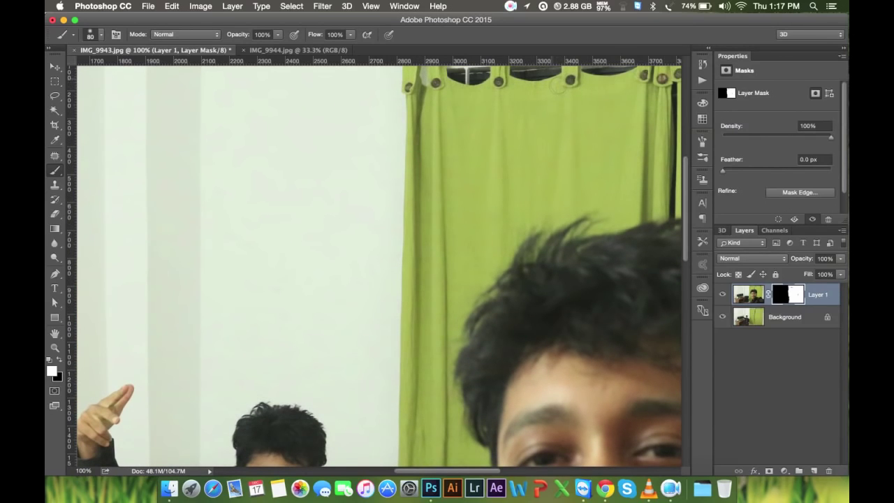
- Zoom out, enlarge the brush slightly, then delete the masked selfie layer
key(super+minus)
key(super+minus)
right_click(534, 190)
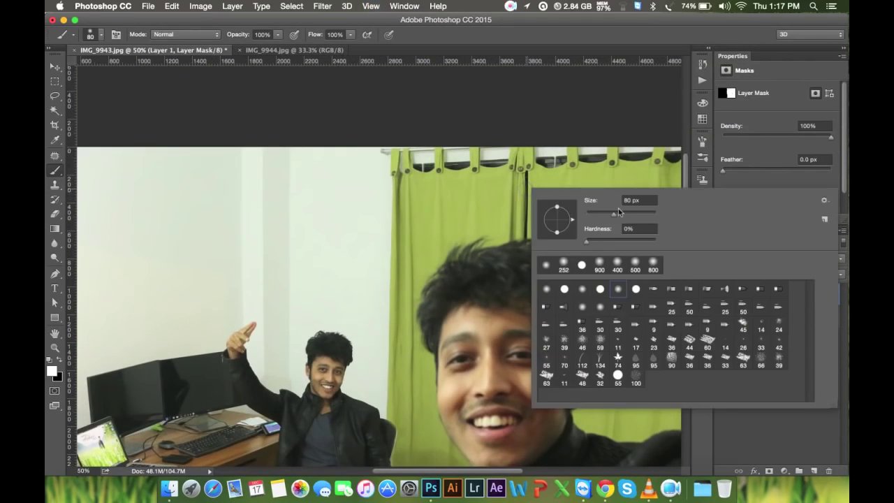
drag(618, 209, 623, 215)
key(Return)
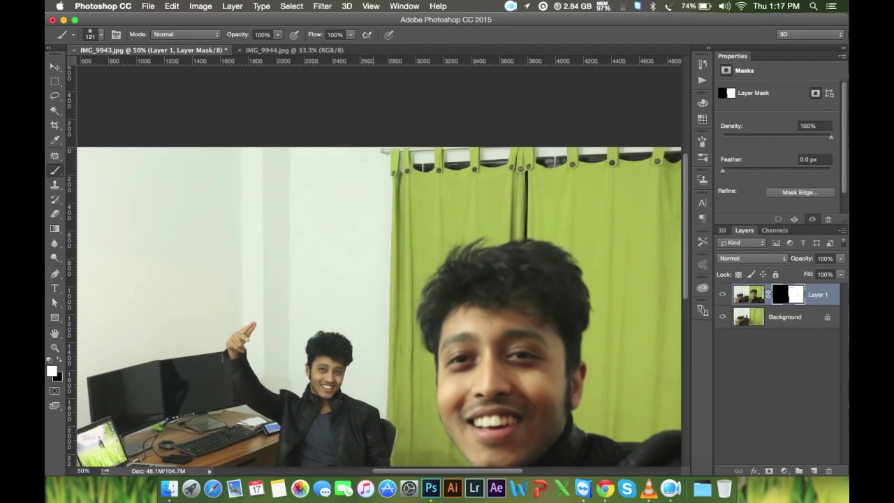
key(super+minus)
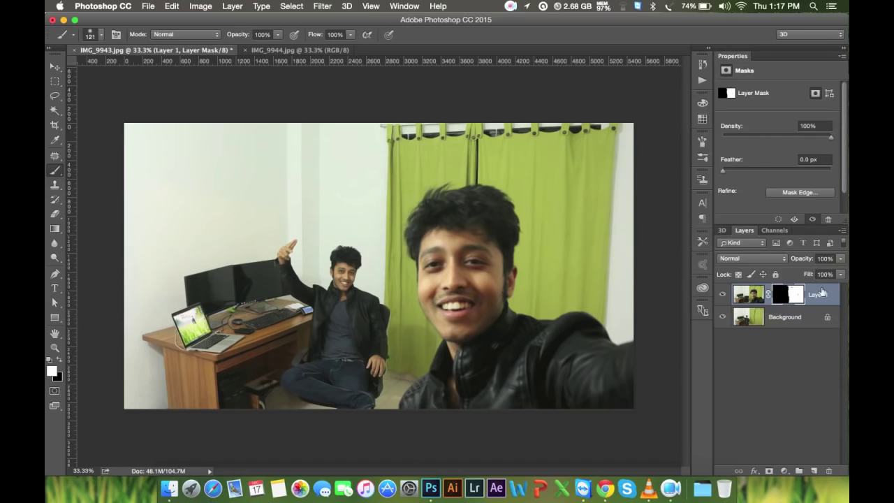
drag(826, 294, 831, 472)
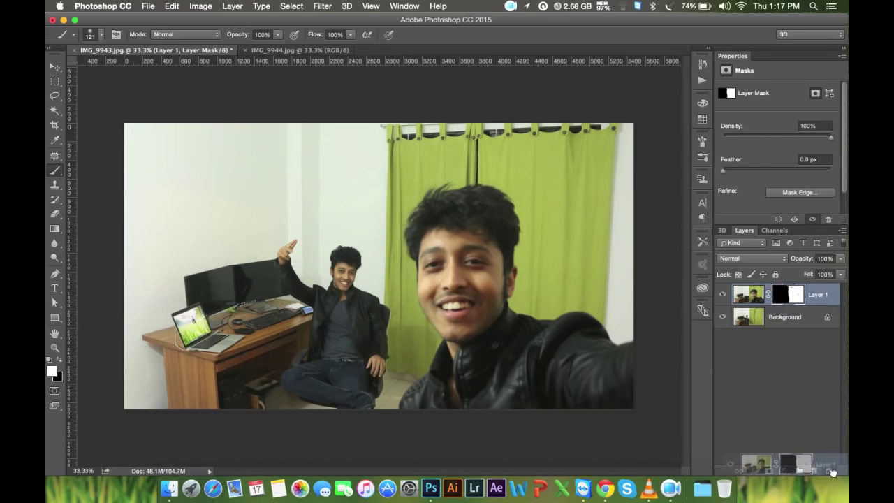
- Drag the IMG_9944 selfie into IMG_9943 as Layer 1 and transform it to cover the canvas
click(250, 50)
click(55, 67)
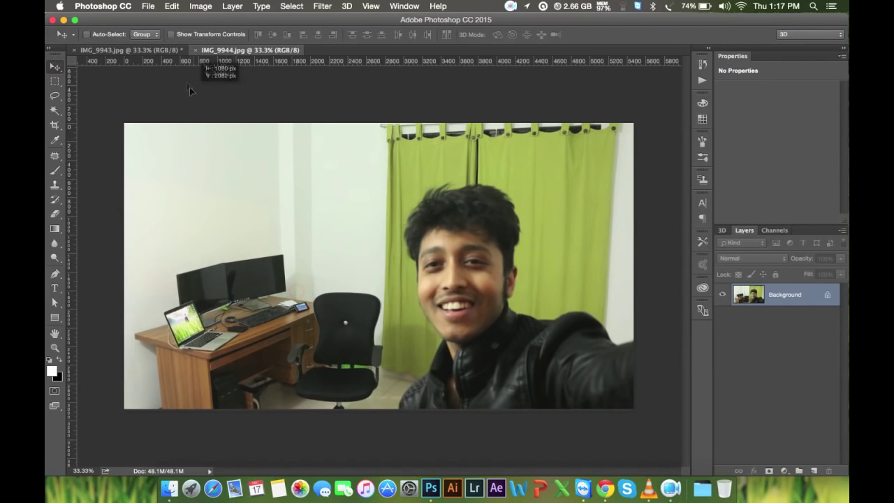
drag(175, 47, 239, 148)
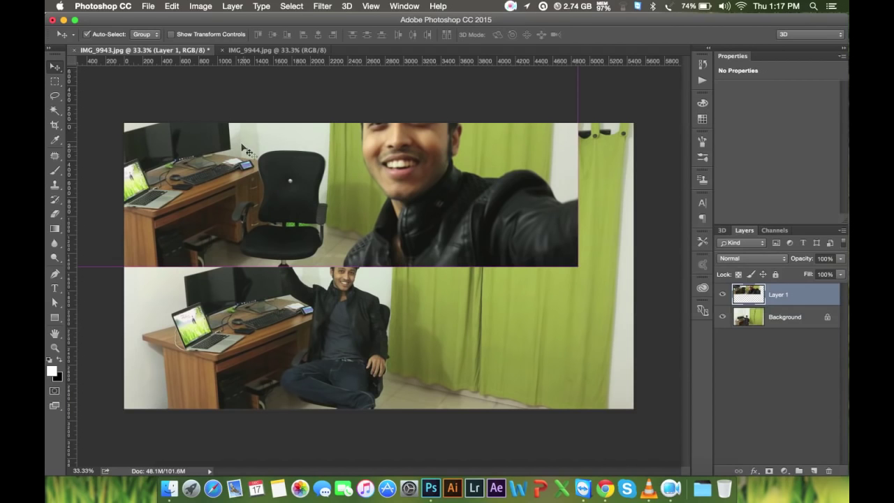
key(super+t)
drag(377, 149, 491, 168)
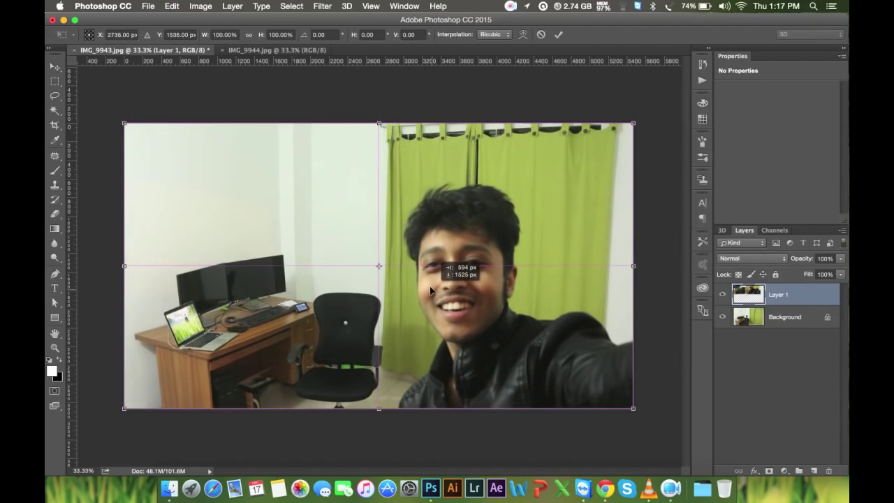
click(558, 34)
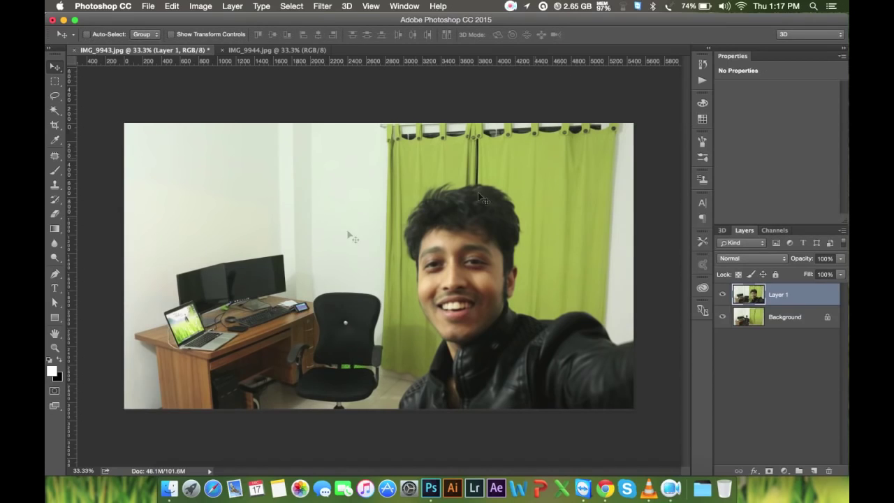
click(58, 171)
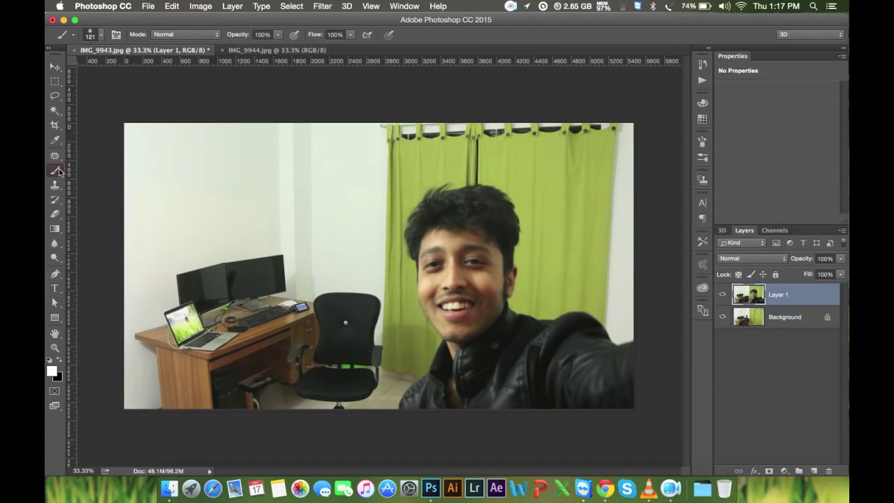
- Lasso around the person in the selfie and cut-paste them onto a new Layer 2
click(57, 95)
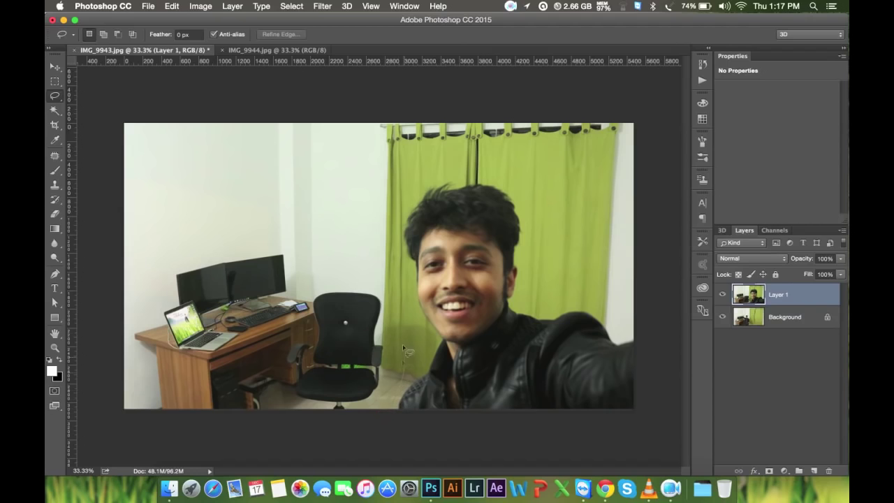
drag(575, 211, 447, 482)
drag(383, 474, 374, 471)
key(super+x)
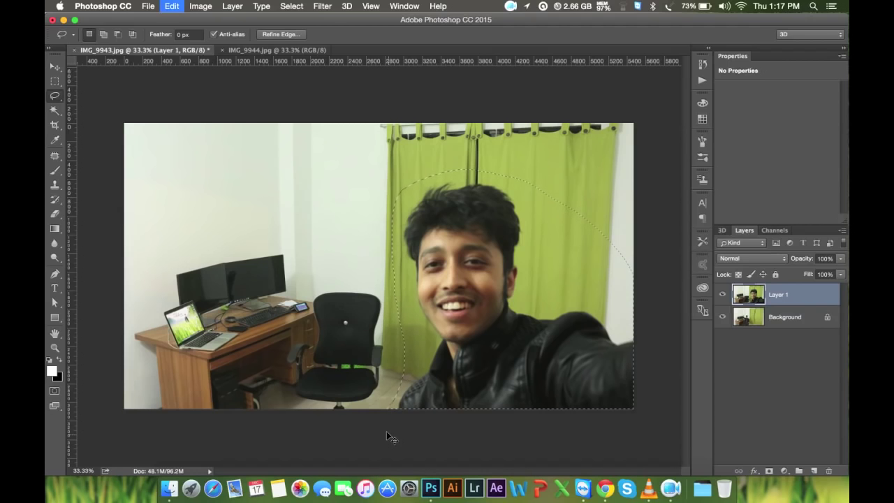
key(super+v)
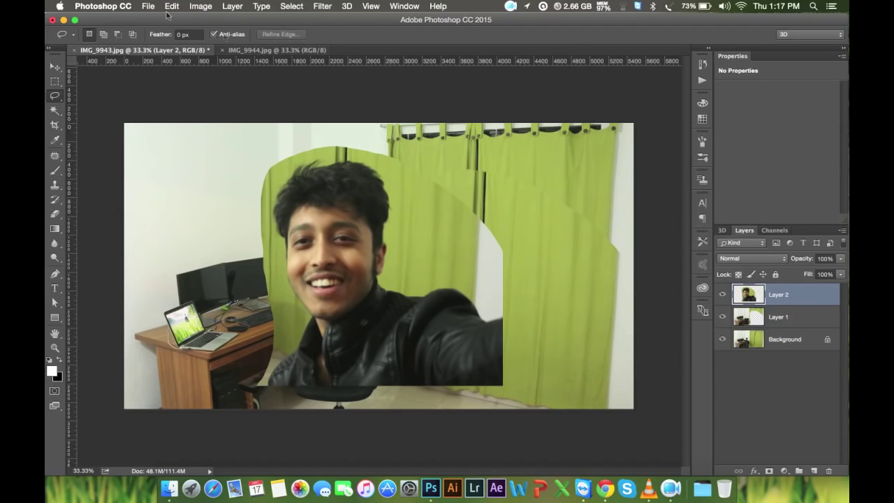
- Delete the old Layer 1 and try moving the image with the Move tool
click(795, 318)
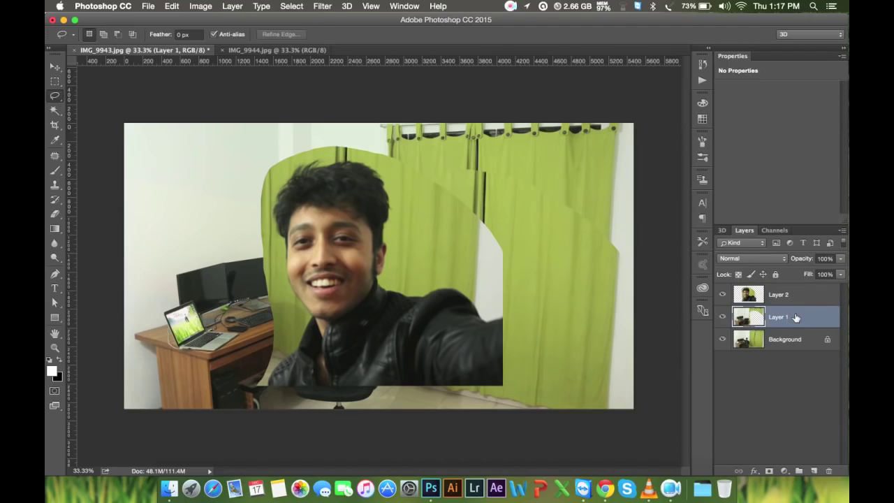
key(BackSpace)
click(60, 67)
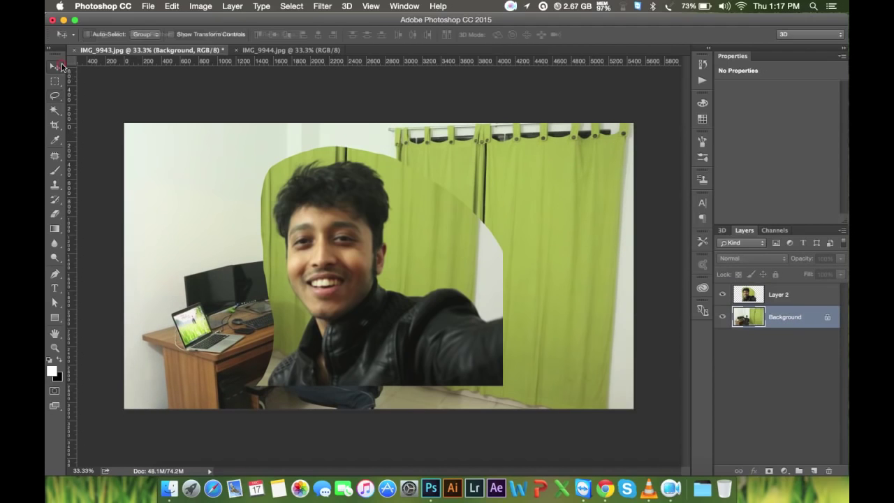
click(510, 292)
- Dismiss the locked-layer alert, drag the Layer 2 cut-out right and down, then zoom in
click(530, 177)
click(778, 294)
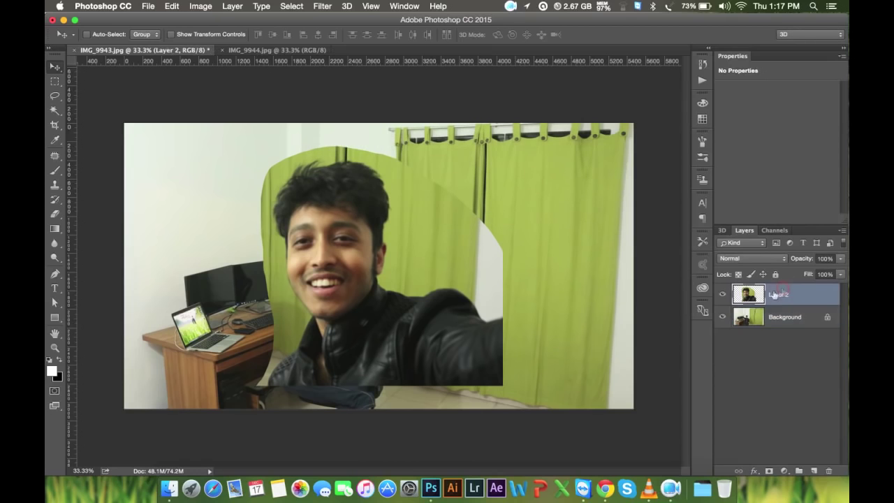
mouse_move(429, 302)
mouse_down()
mouse_move(512, 326)
mouse_move(556, 323)
mouse_up()
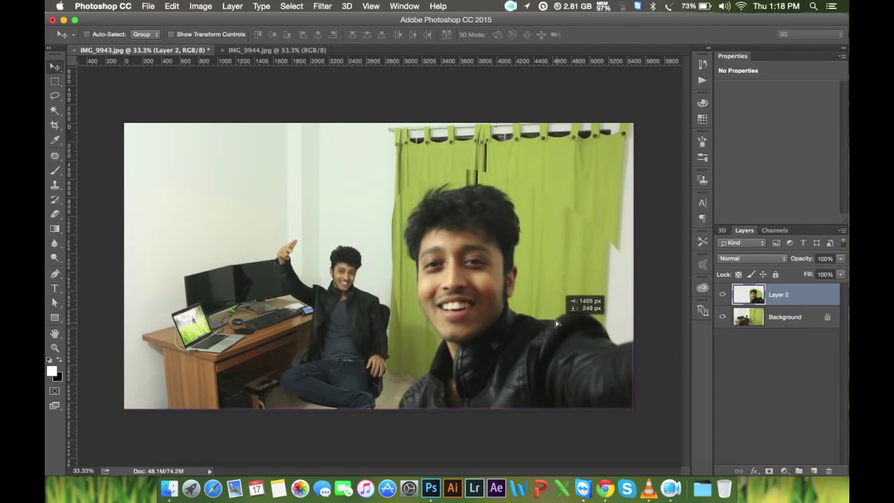
drag(556, 323, 557, 323)
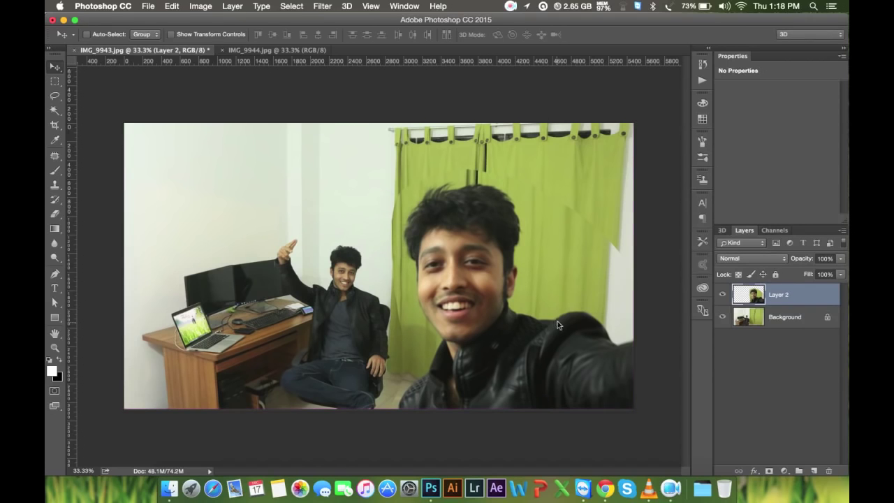
key(super+equal)
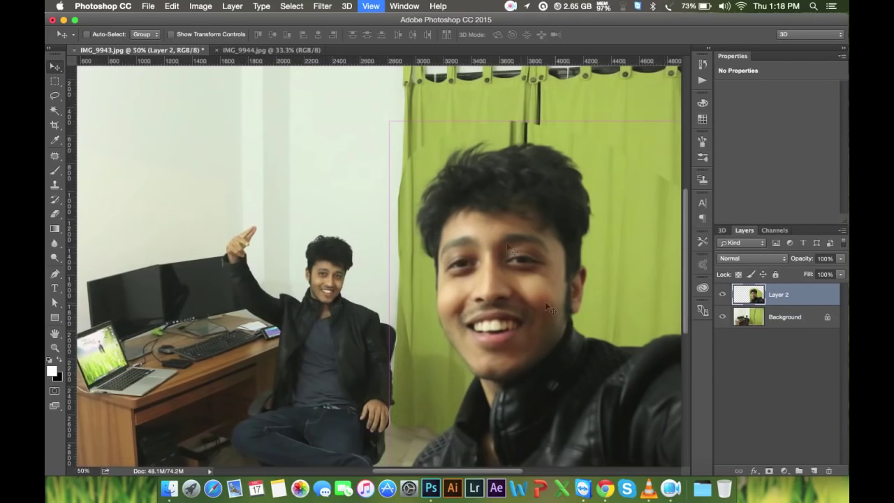
scroll(489, 280, down, 3)
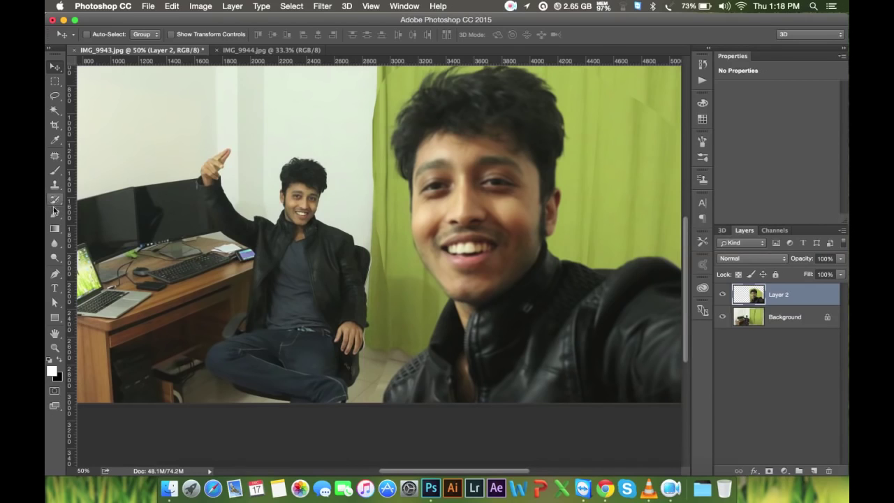
click(54, 214)
- Set the eraser to 288 px and erase the green edges around the seated man and large face
right_click(310, 232)
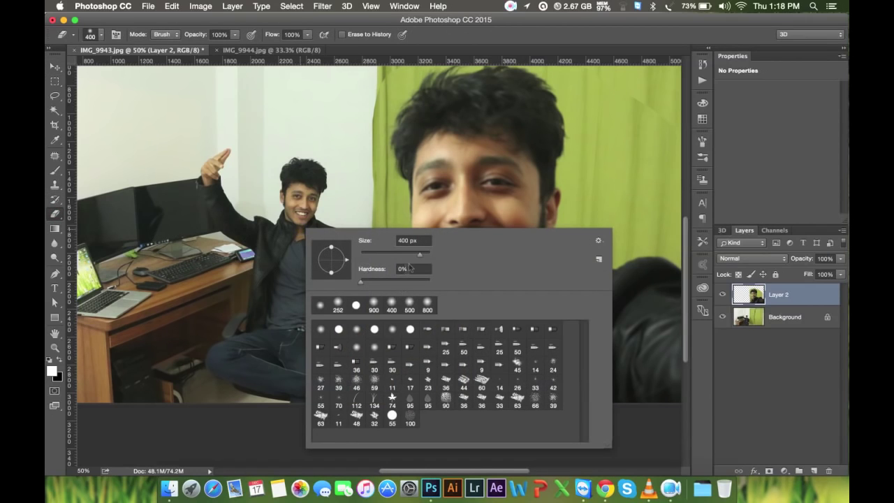
drag(419, 259, 416, 259)
key(Return)
drag(379, 207, 392, 269)
mouse_move(374, 187)
mouse_down()
mouse_move(375, 112)
mouse_move(398, 71)
mouse_up()
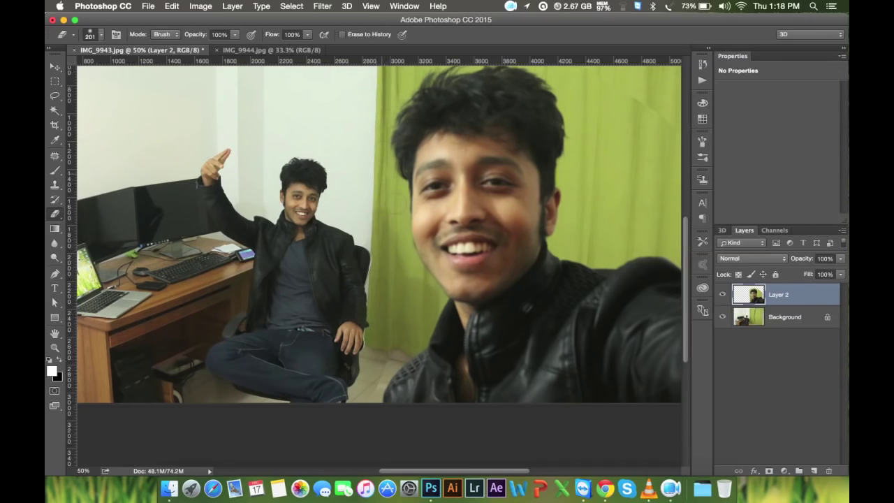
drag(395, 210, 404, 258)
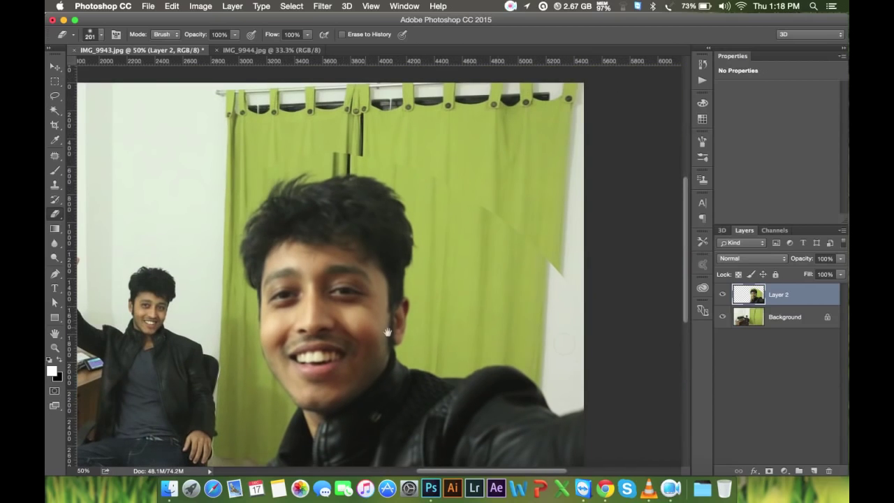
- Smooth the jagged curtain edge and dark strip, then zoom out and switch to Move
mouse_move(554, 266)
mouse_down()
mouse_move(546, 394)
mouse_move(569, 415)
mouse_up()
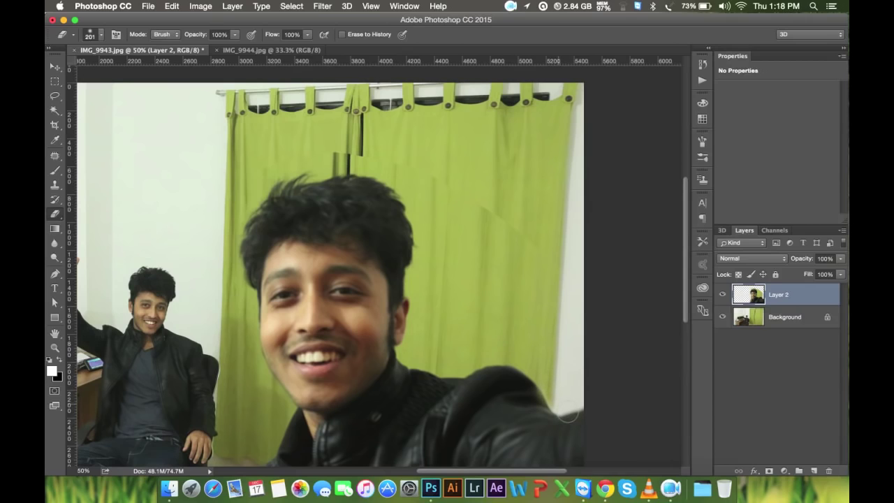
mouse_move(499, 216)
mouse_down()
mouse_move(498, 240)
mouse_move(485, 241)
mouse_up()
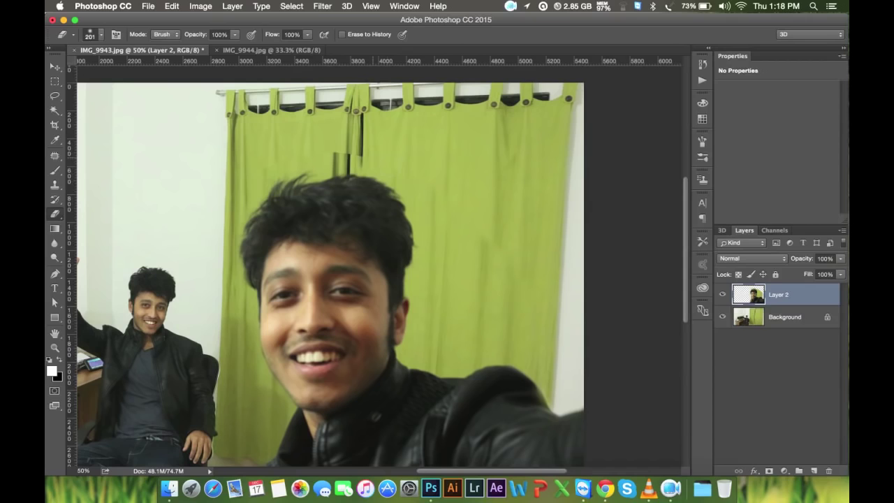
drag(360, 155, 336, 176)
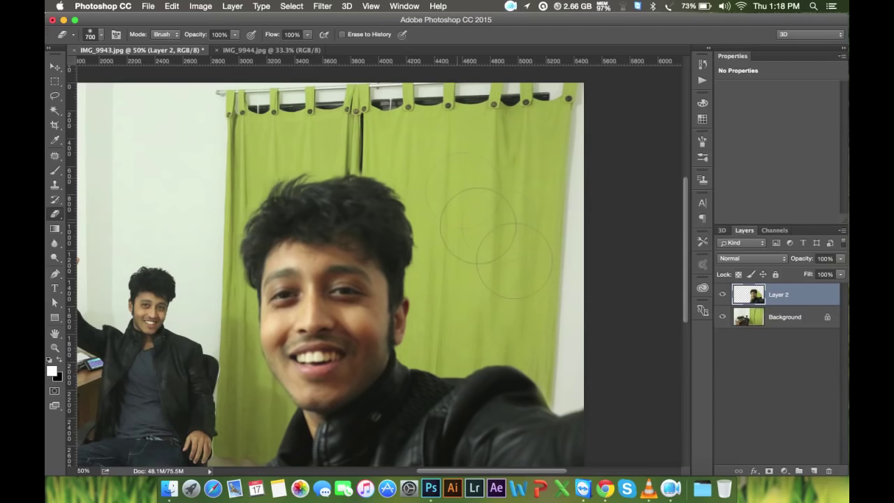
key(bracketright)
key(bracketright)
key(bracketright)
key(super+y)
key(super+minus)
key(super+minus)
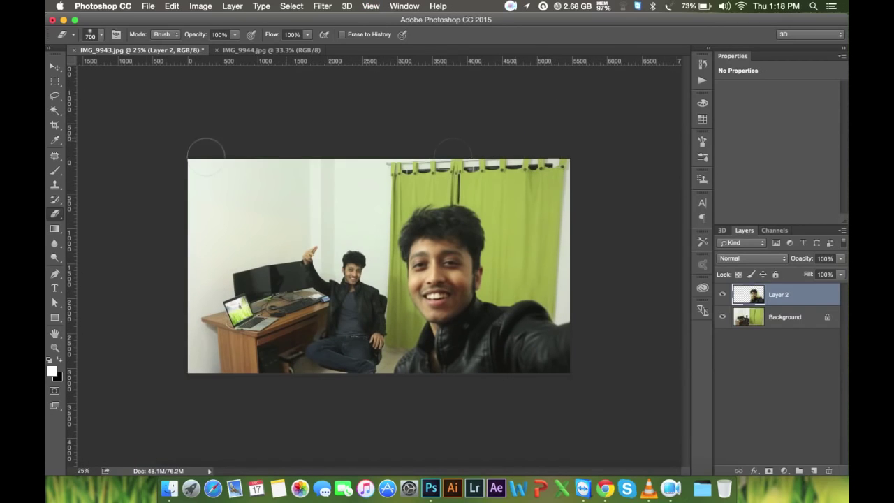
click(54, 67)
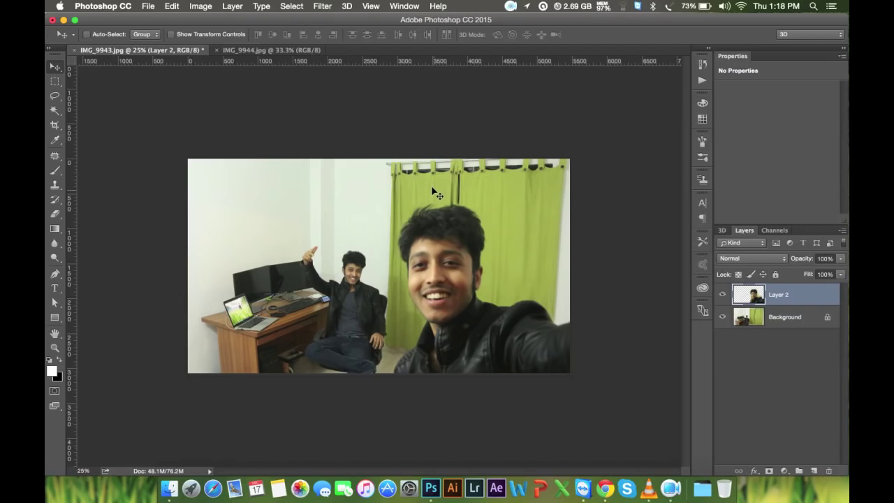
- Compare with the original IMG_9944 selfie, then hide Layer 2 in the IMG_9943 composite
click(266, 52)
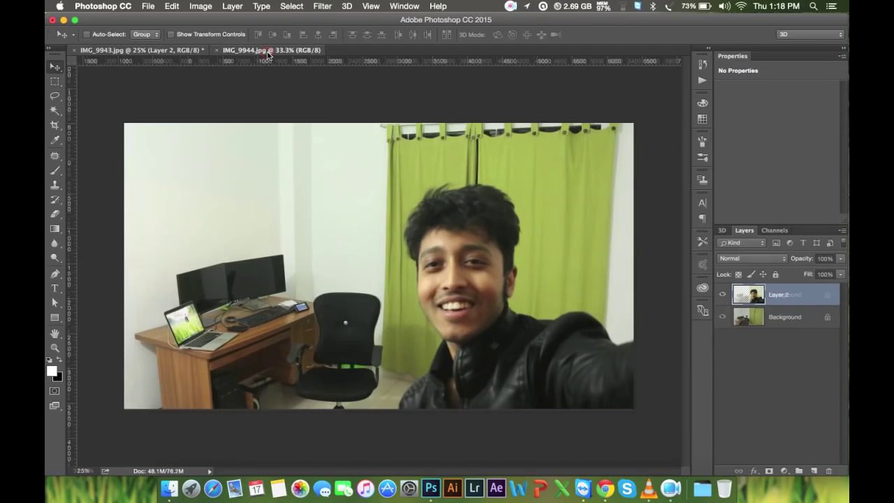
click(178, 52)
click(726, 294)
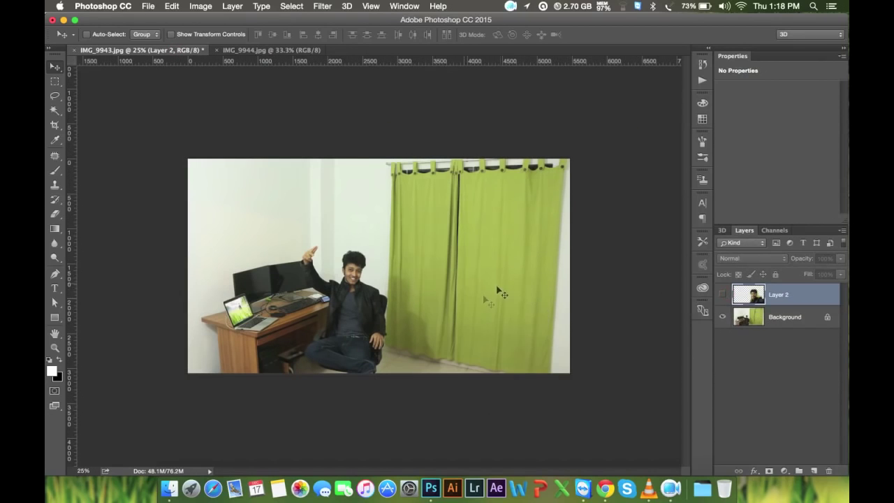